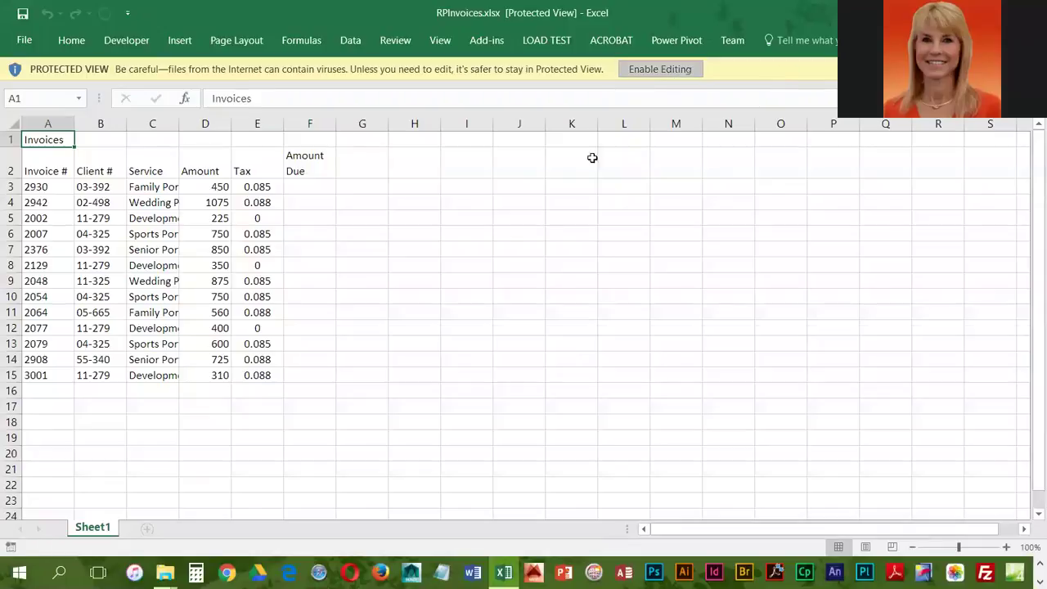
Step: Save a copy of the workbook in the same folder under the name 3-RPInvoices
{"action": "left_click", "coordinate": [24, 41]}
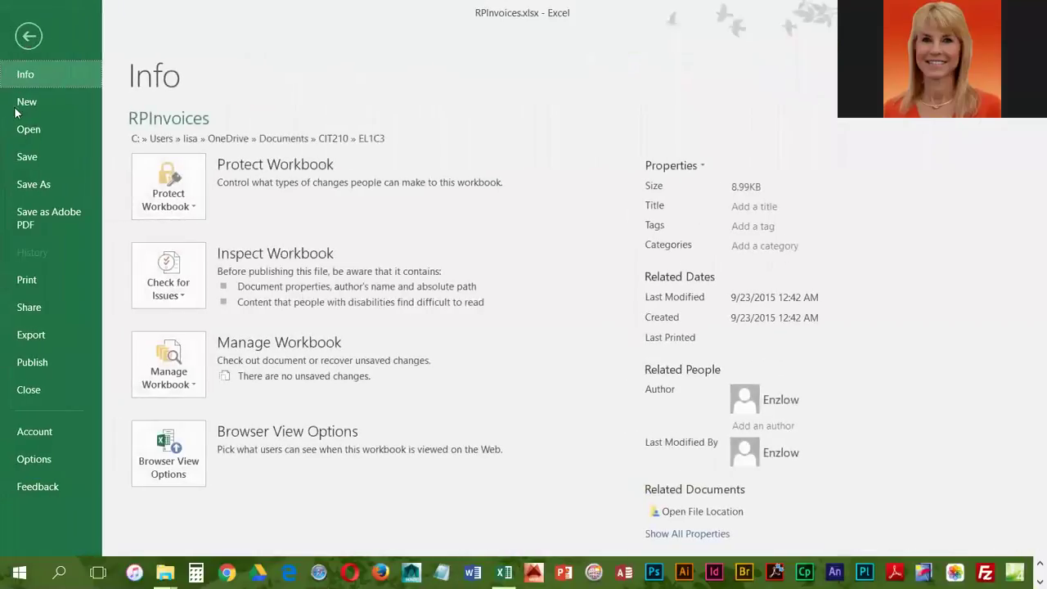
{"action": "left_click", "coordinate": [33, 183]}
{"action": "double_click", "coordinate": [388, 140]}
{"action": "left_click", "coordinate": [389, 144]}
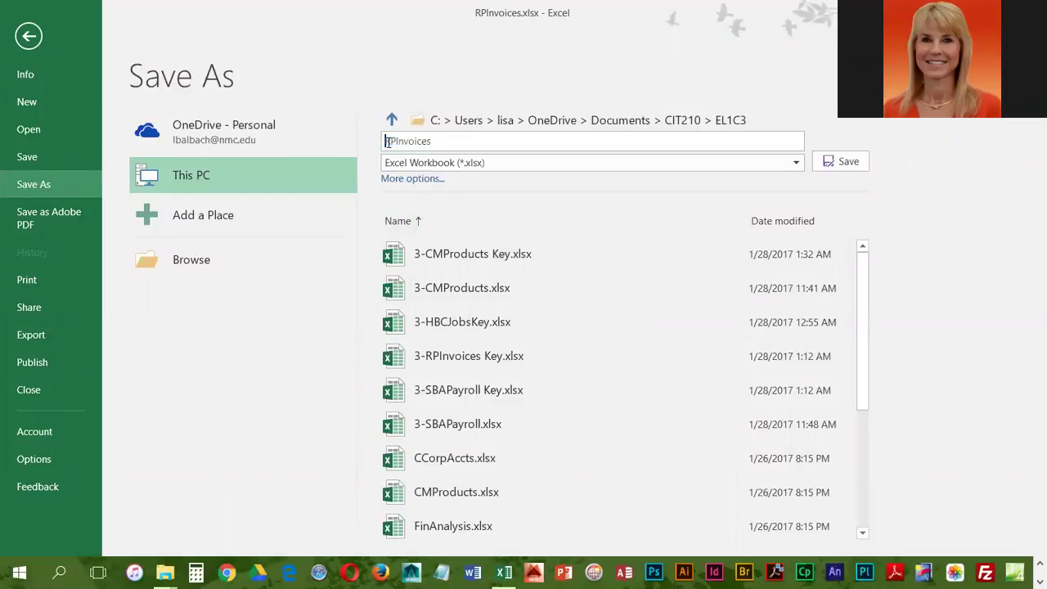
{"action": "type", "text": "3-"}
{"action": "key", "text": "Return"}
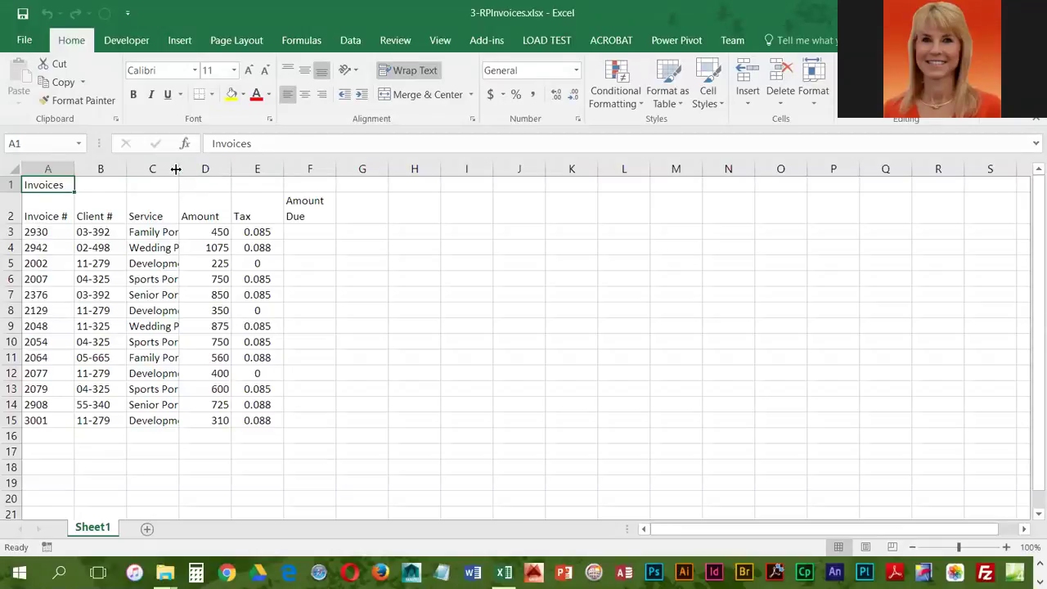
Step: Widen the Service, Amount and Amount Due columns to fit their contents and slightly narrow the Tax column
{"action": "left_click", "coordinate": [153, 190]}
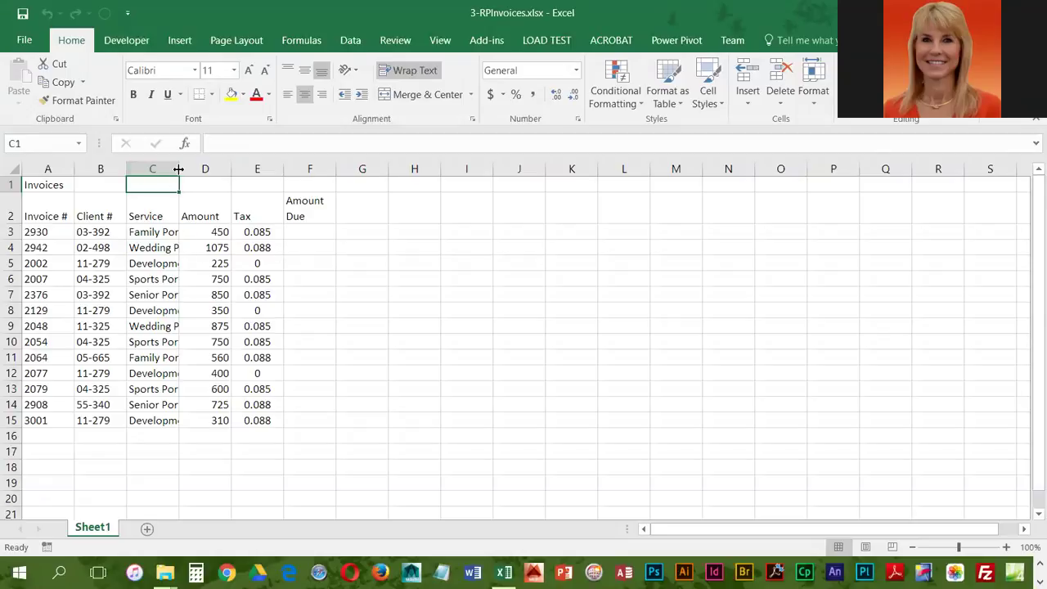
{"action": "left_click_drag", "start_coordinate": [178, 168], "coordinate": [231, 171]}
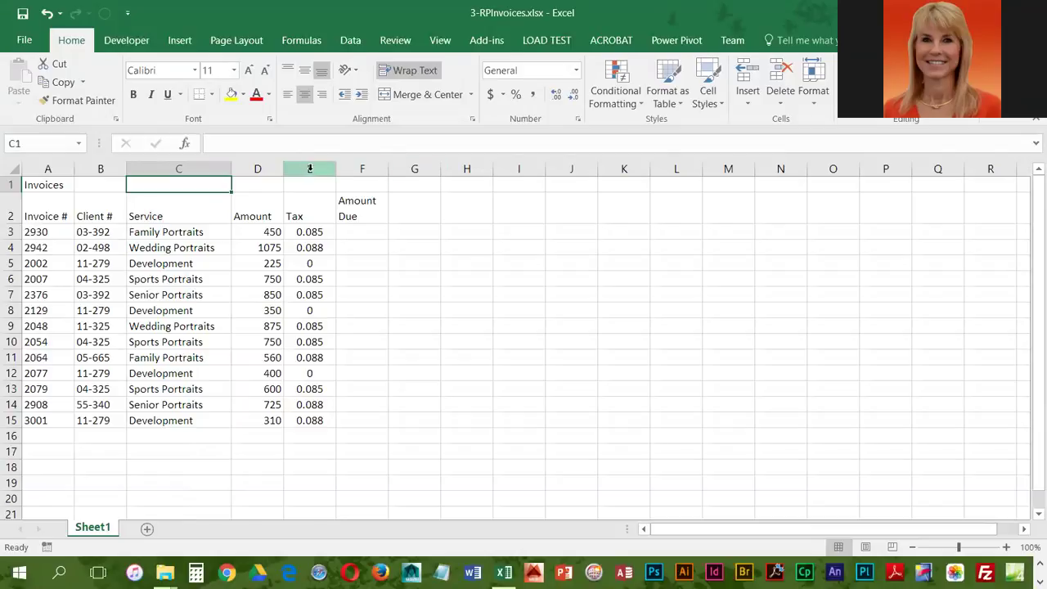
{"action": "left_click_drag", "start_coordinate": [281, 174], "coordinate": [293, 180]}
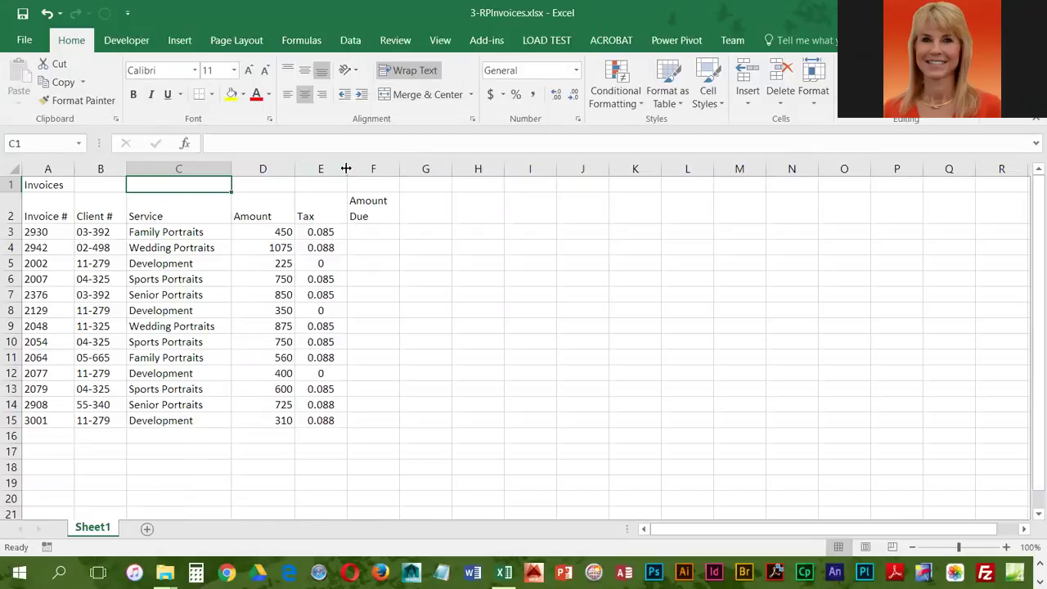
{"action": "left_click_drag", "start_coordinate": [346, 168], "coordinate": [338, 177]}
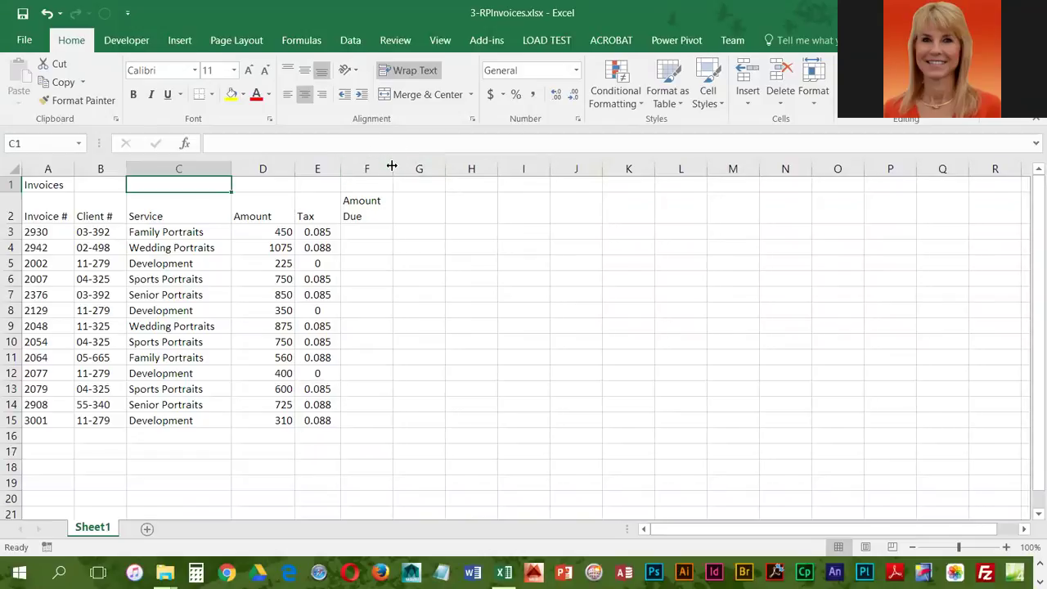
{"action": "left_click_drag", "start_coordinate": [392, 166], "coordinate": [415, 178]}
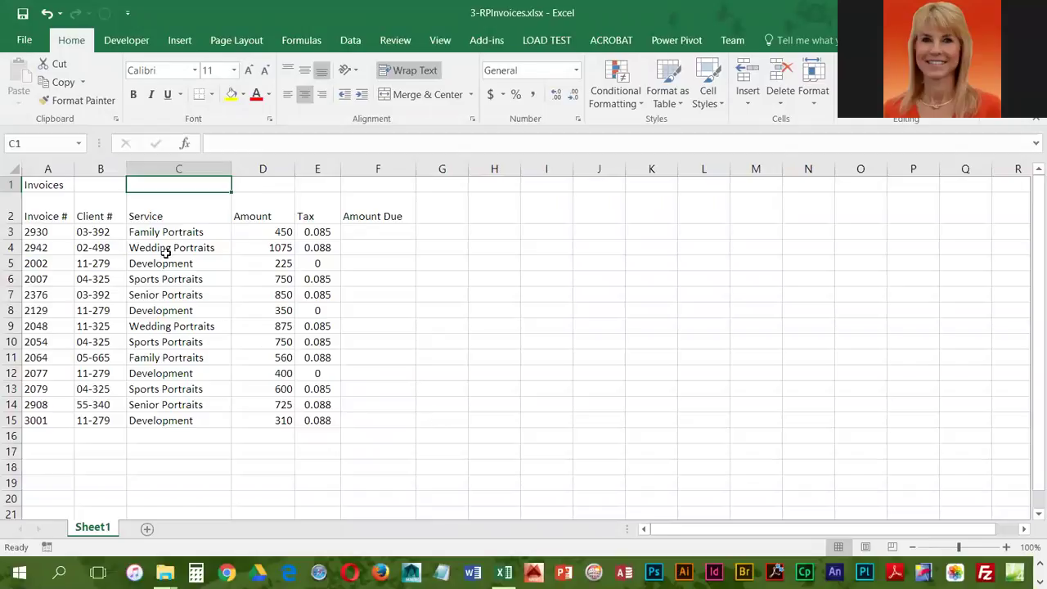
Step: Insert a blank row above the Invoices title row and set its row height to 42
{"action": "left_click", "coordinate": [10, 184]}
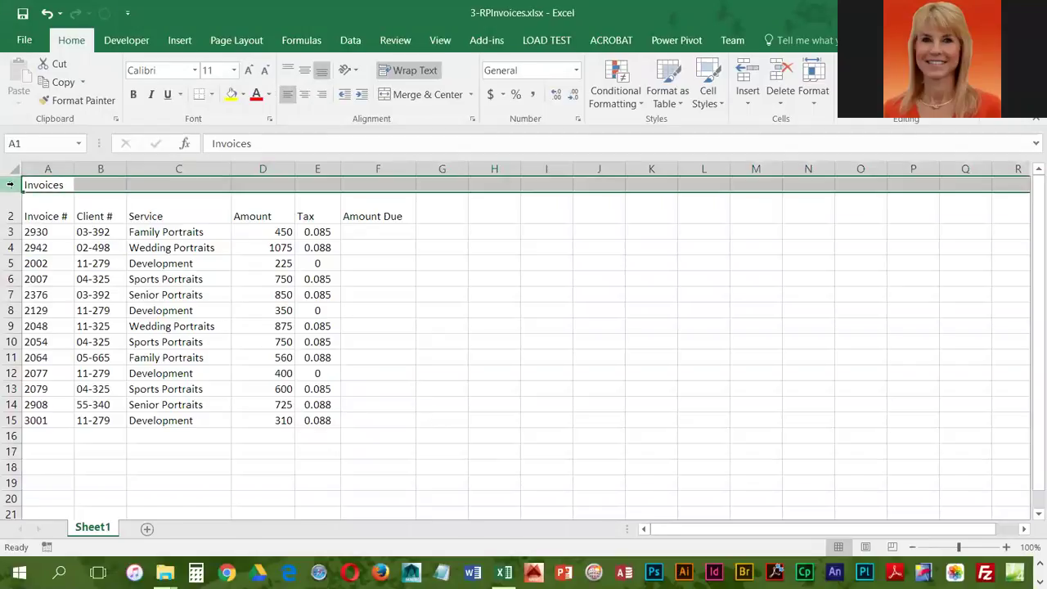
{"action": "left_click", "coordinate": [748, 74]}
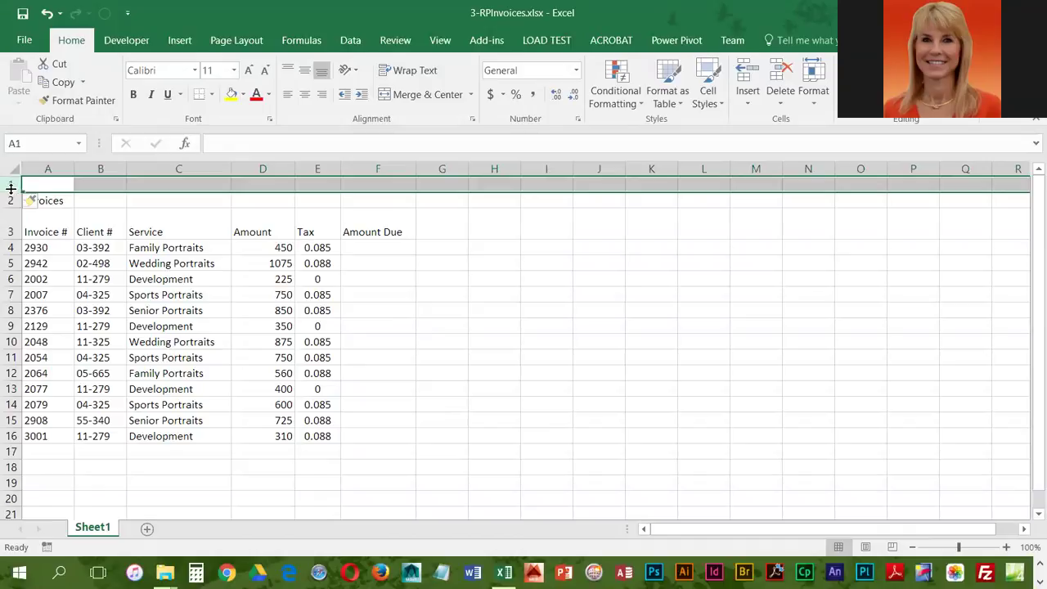
{"action": "left_click_drag", "start_coordinate": [11, 189], "coordinate": [18, 220]}
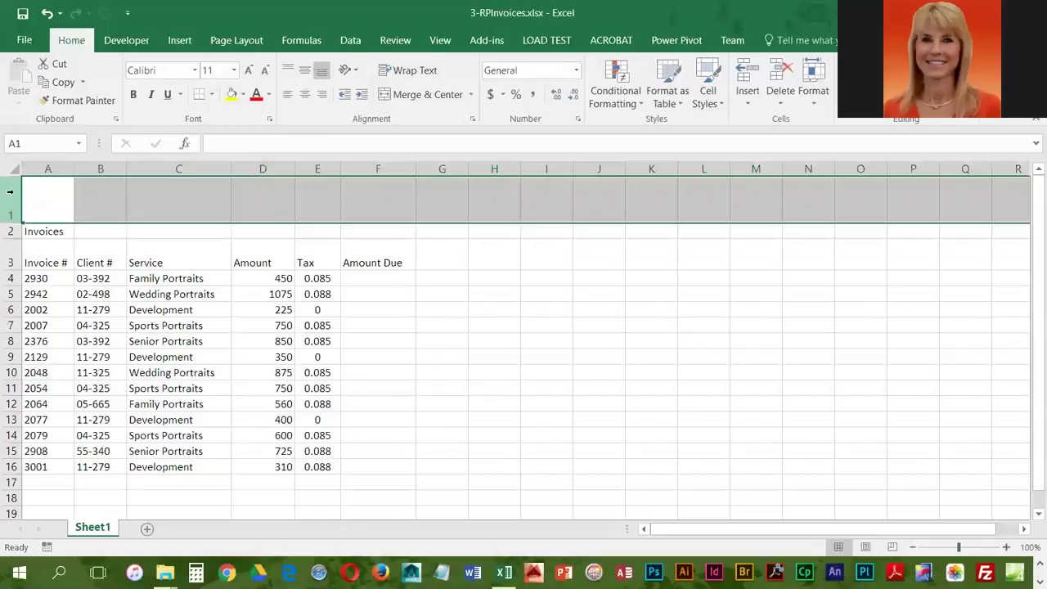
{"action": "left_click", "coordinate": [50, 208]}
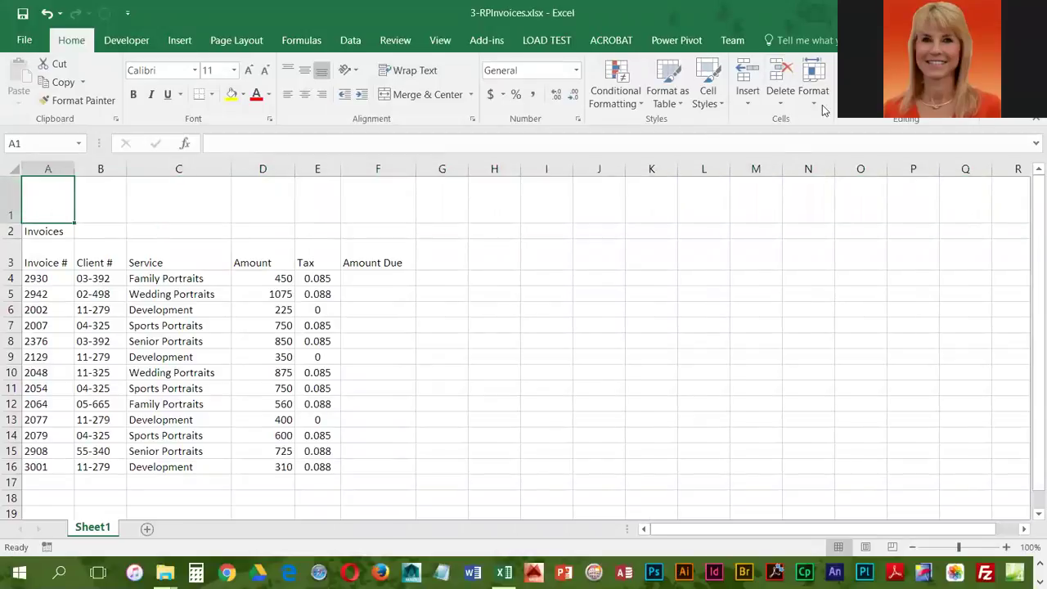
{"action": "left_click", "coordinate": [814, 90]}
{"action": "left_click", "coordinate": [849, 139]}
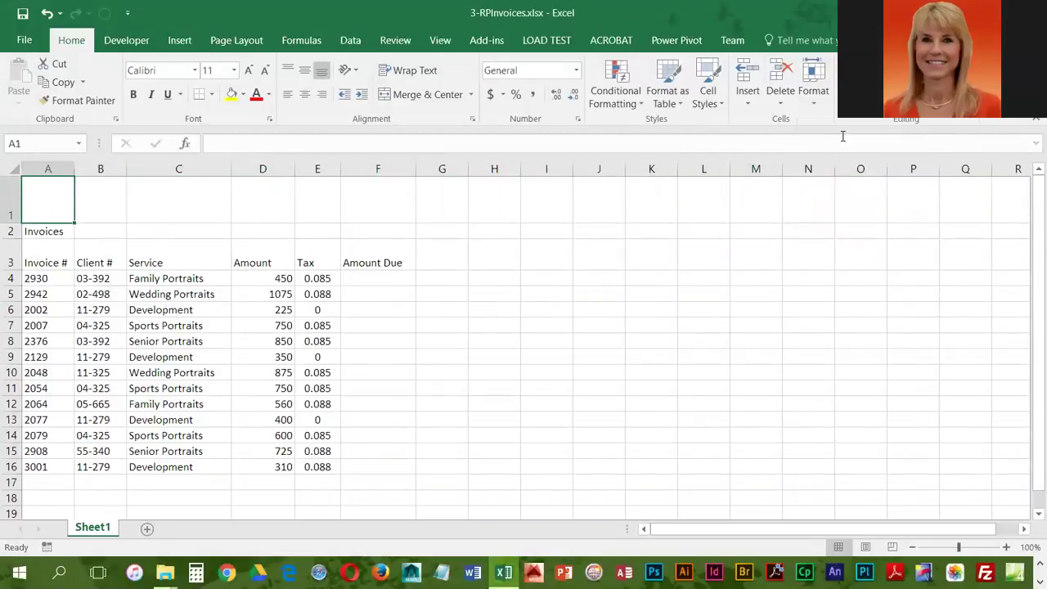
{"action": "type", "text": "42"}
{"action": "key", "text": "Return"}
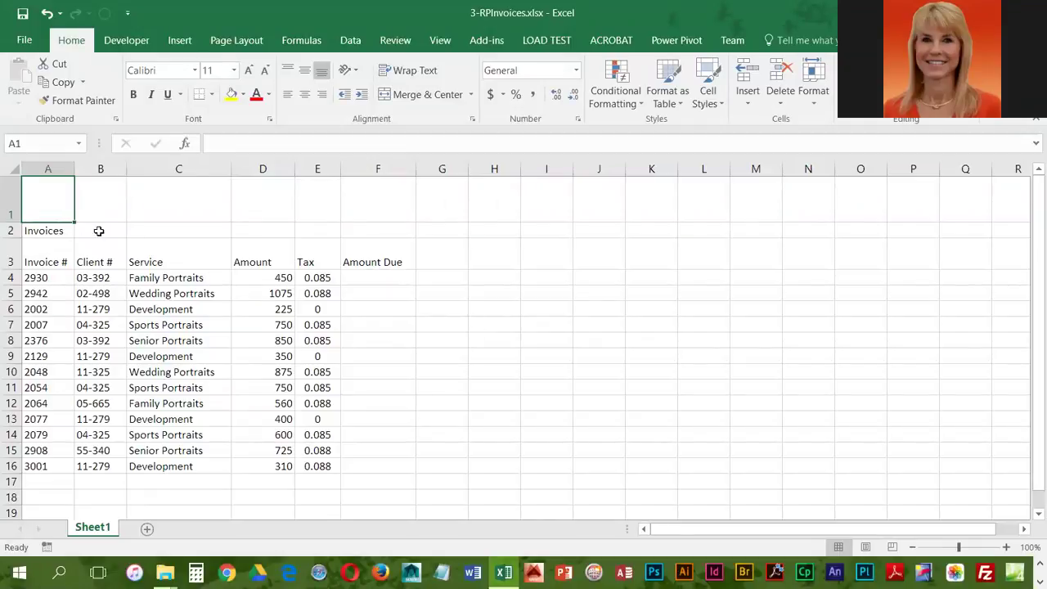
Step: Merge and center cells A1:F1 and set the merged cell's font size to 24
{"action": "mouse_move", "coordinate": [63, 202]}
{"action": "left_mouse_down"}
{"action": "mouse_move", "coordinate": [382, 240]}
{"action": "mouse_move", "coordinate": [388, 210]}
{"action": "left_mouse_up"}
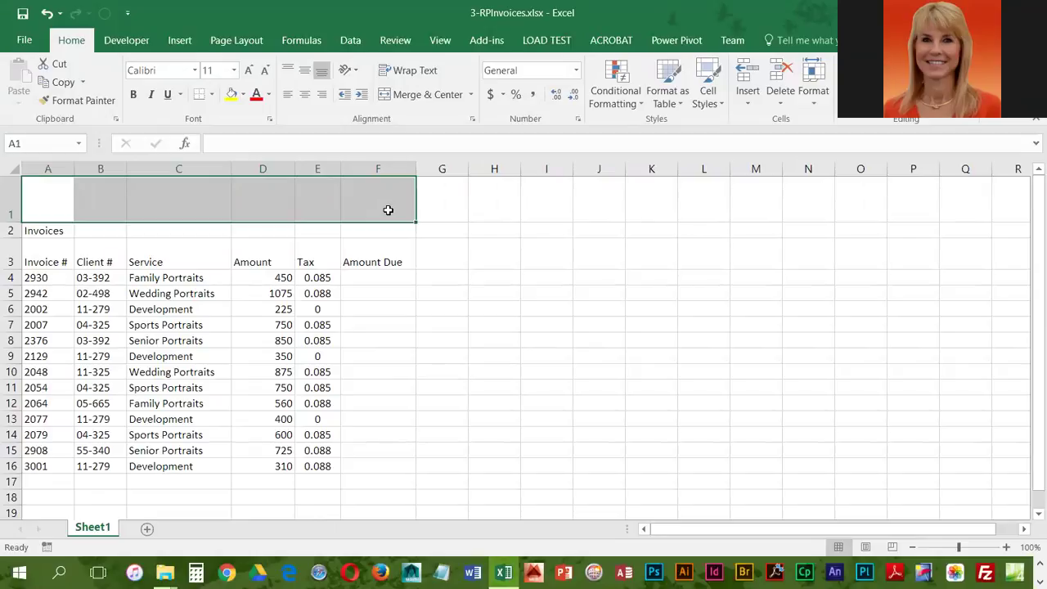
{"action": "left_click", "coordinate": [428, 96]}
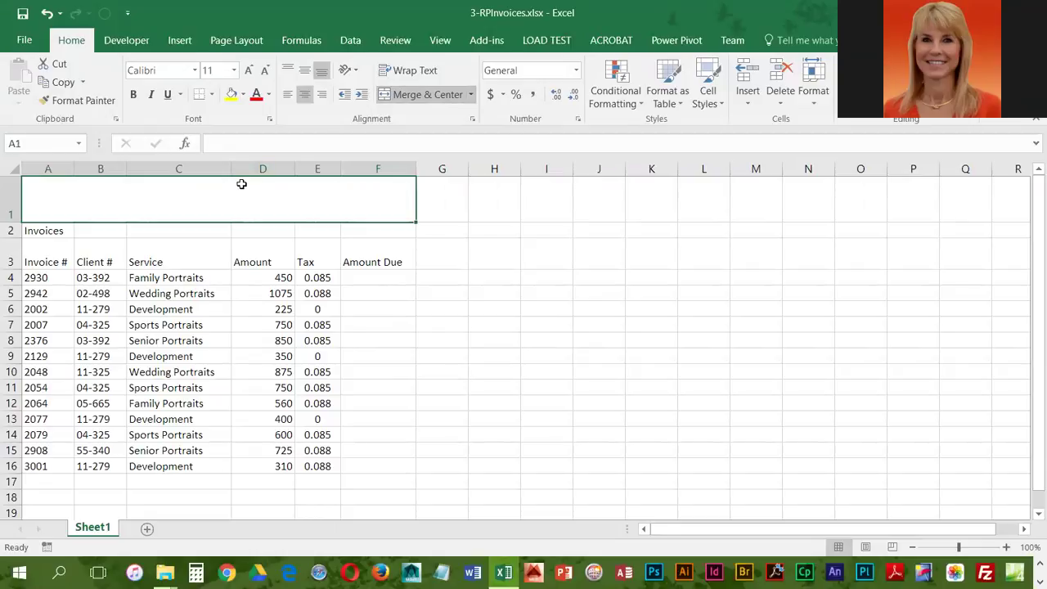
{"action": "left_click", "coordinate": [220, 73]}
{"action": "type", "text": "24"}
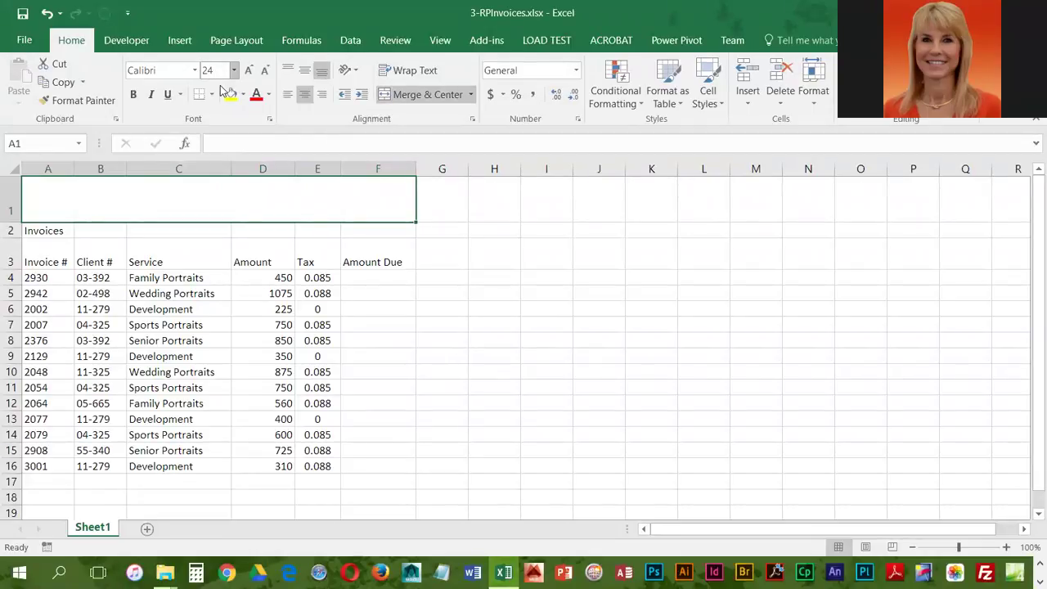
Step: Give the merged cell A1 a dark green font color and a light gray fill
{"action": "left_click", "coordinate": [268, 95]}
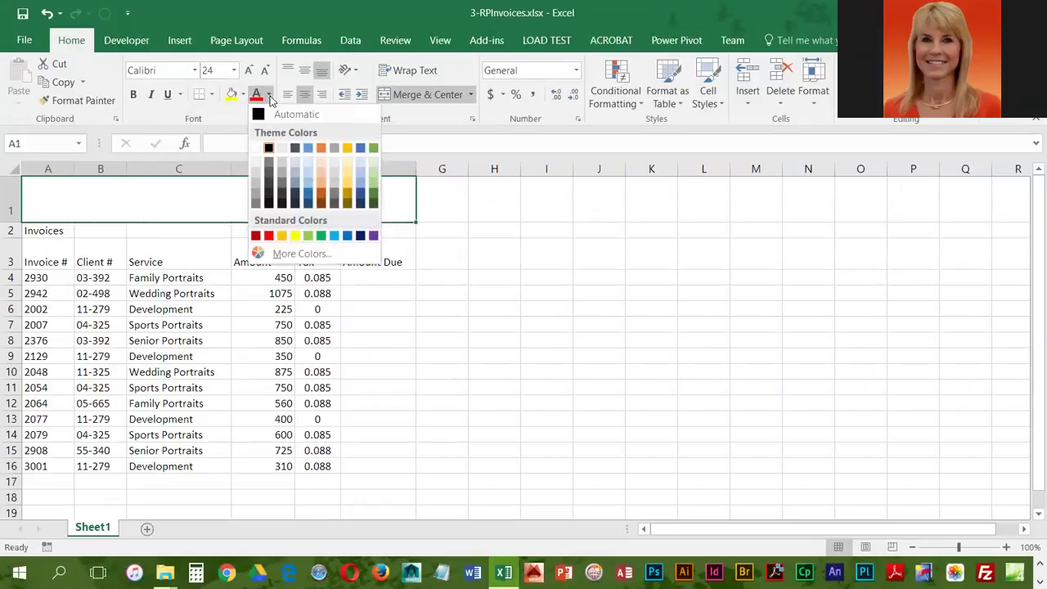
{"action": "left_click", "coordinate": [374, 203]}
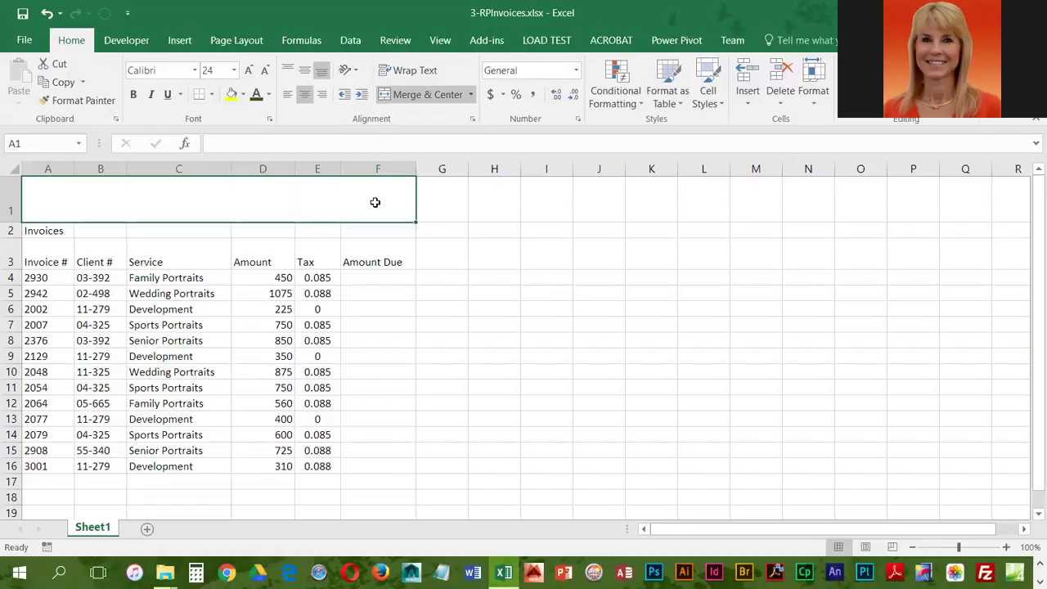
{"action": "left_click", "coordinate": [243, 95]}
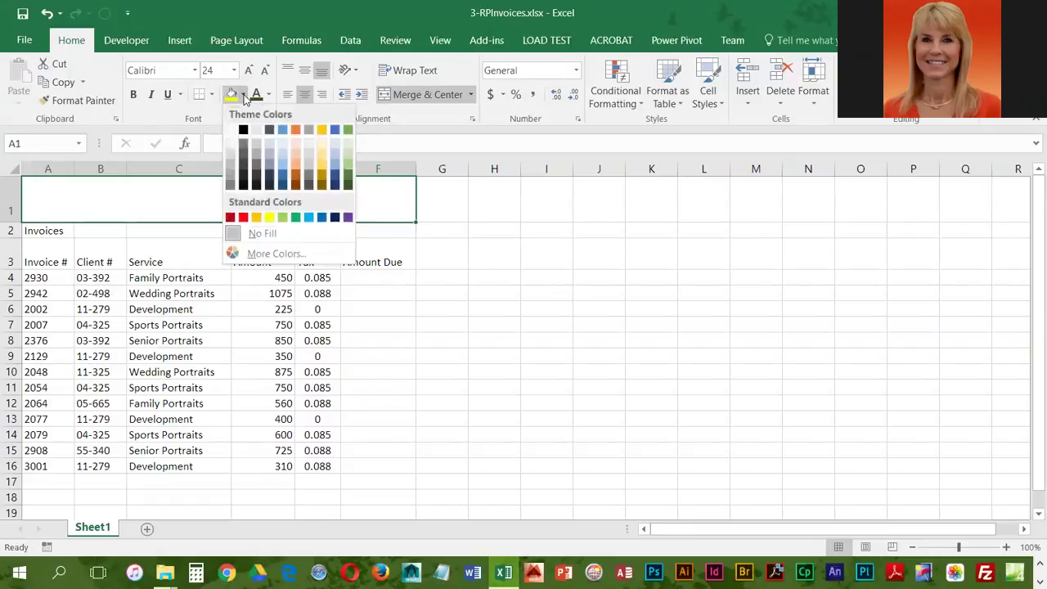
{"action": "left_click", "coordinate": [310, 157]}
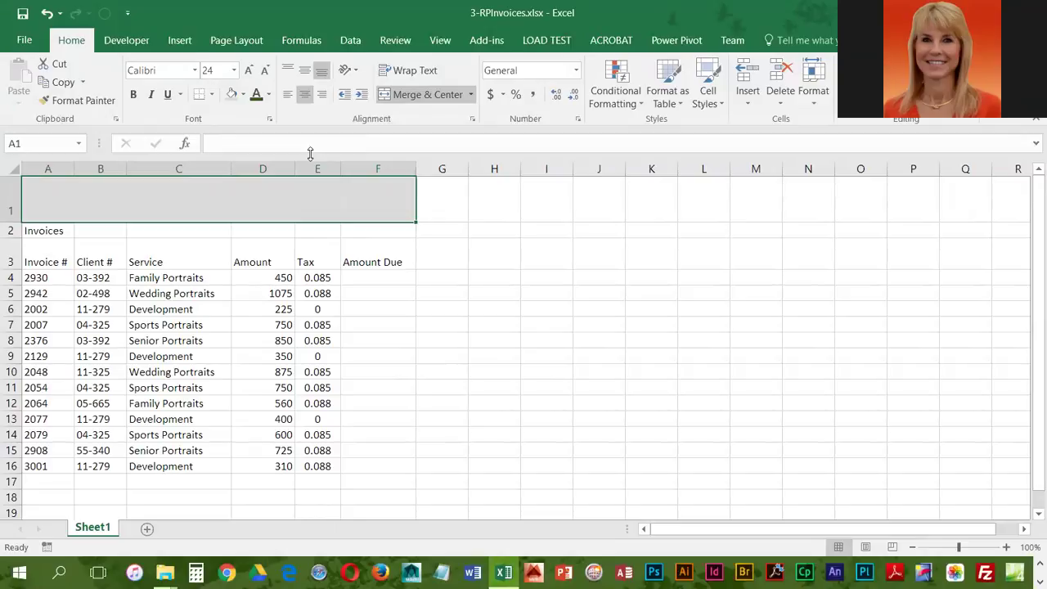
Step: Add a top and thick bottom border to merged cell A1 and enter the title REAL PHOTOGRAPHY
{"action": "left_click", "coordinate": [212, 94]}
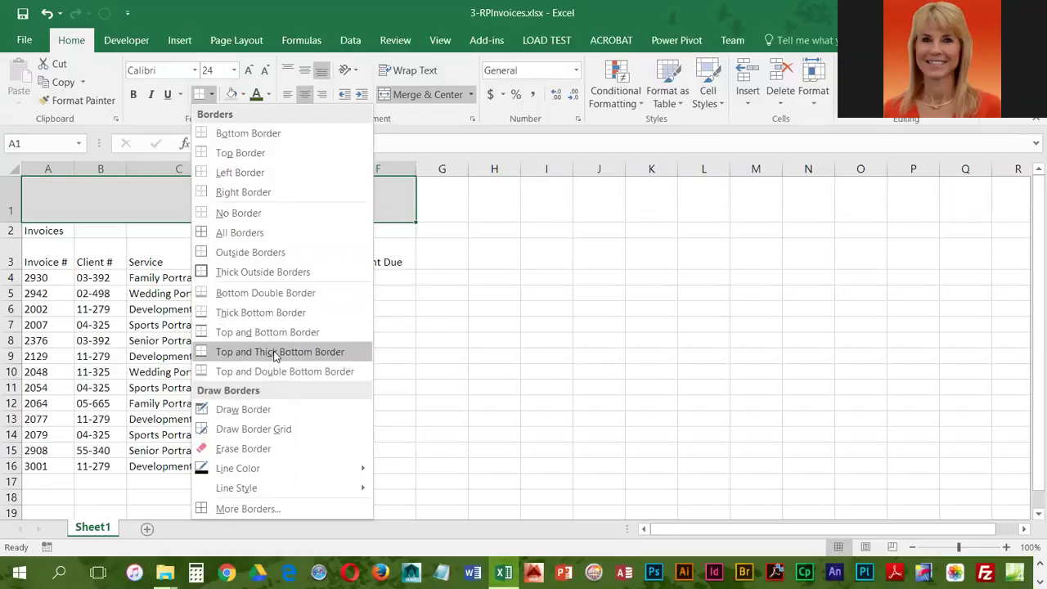
{"action": "left_click", "coordinate": [275, 354]}
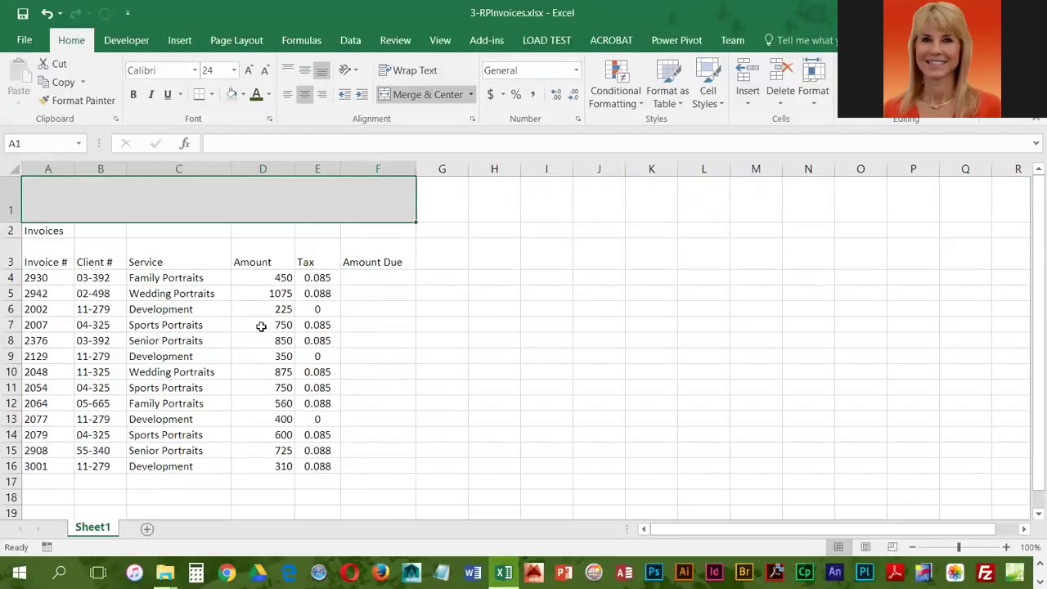
{"action": "type", "text": "REAL"}
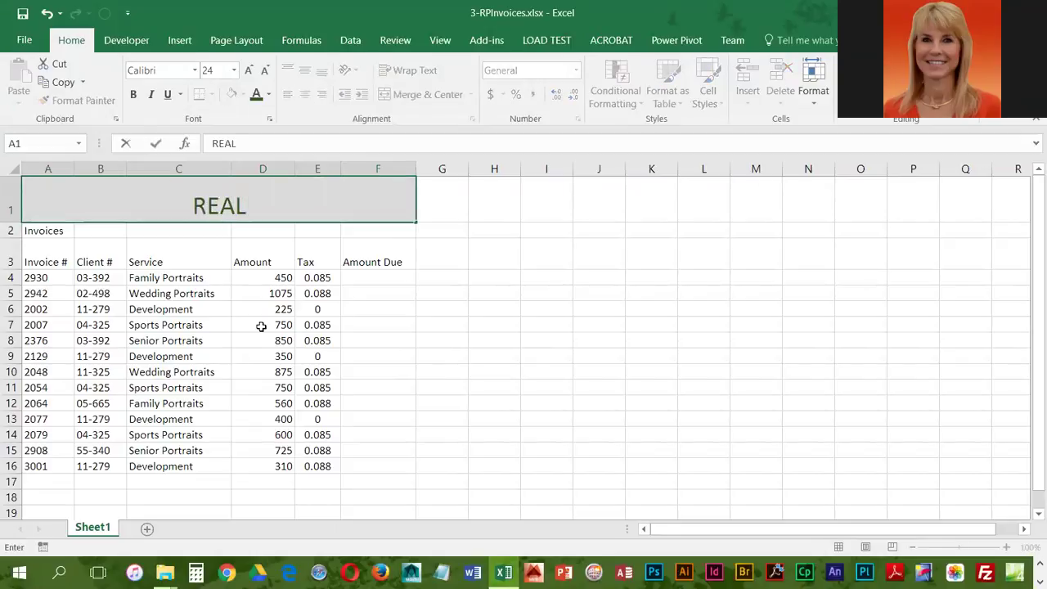
{"action": "type", "text": " PHOTOGR"}
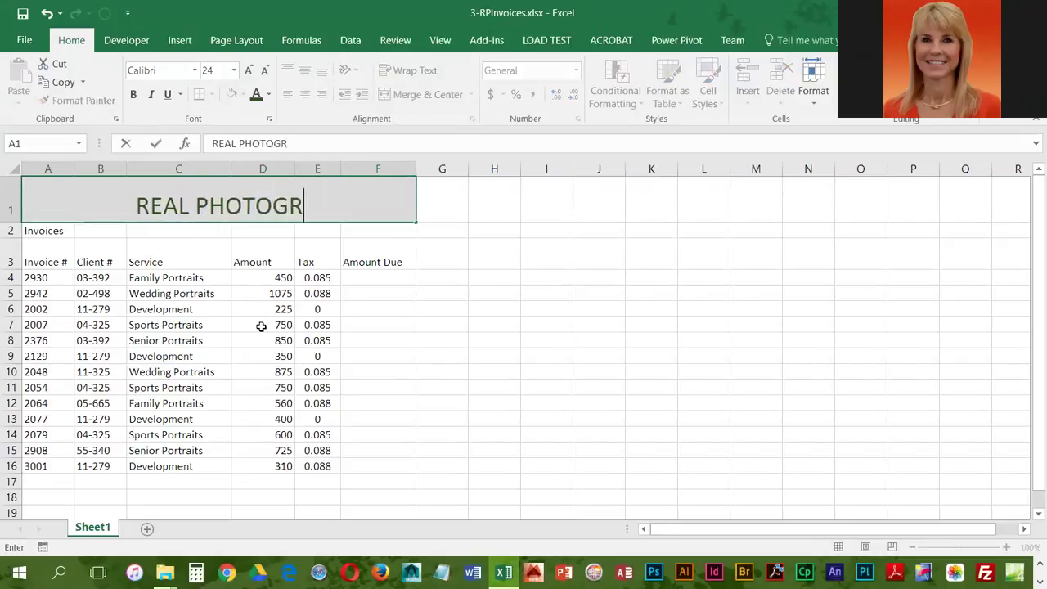
{"action": "type", "text": "APHY"}
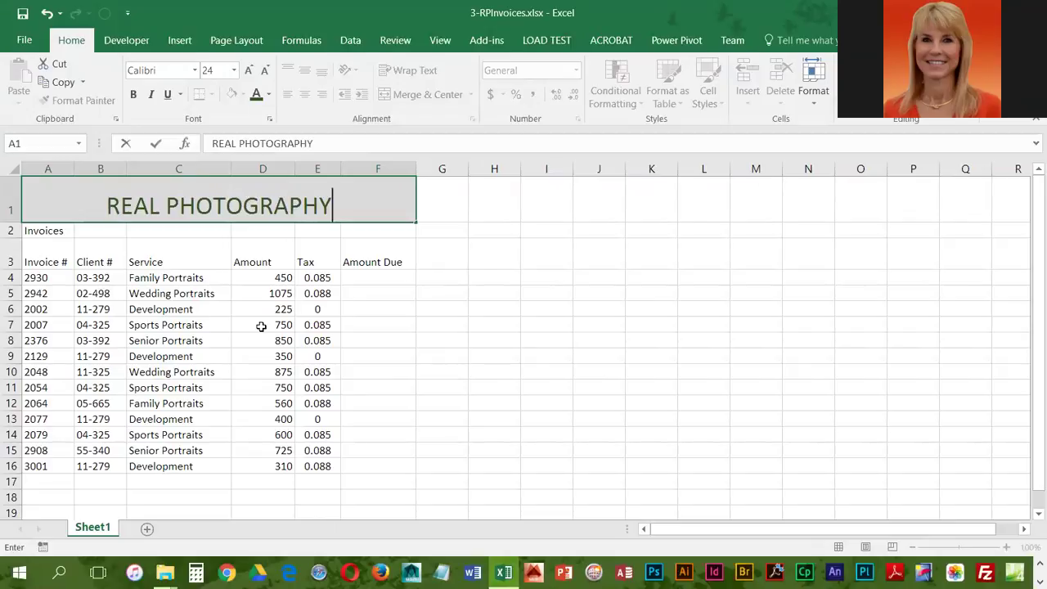
{"action": "key", "text": "Return"}
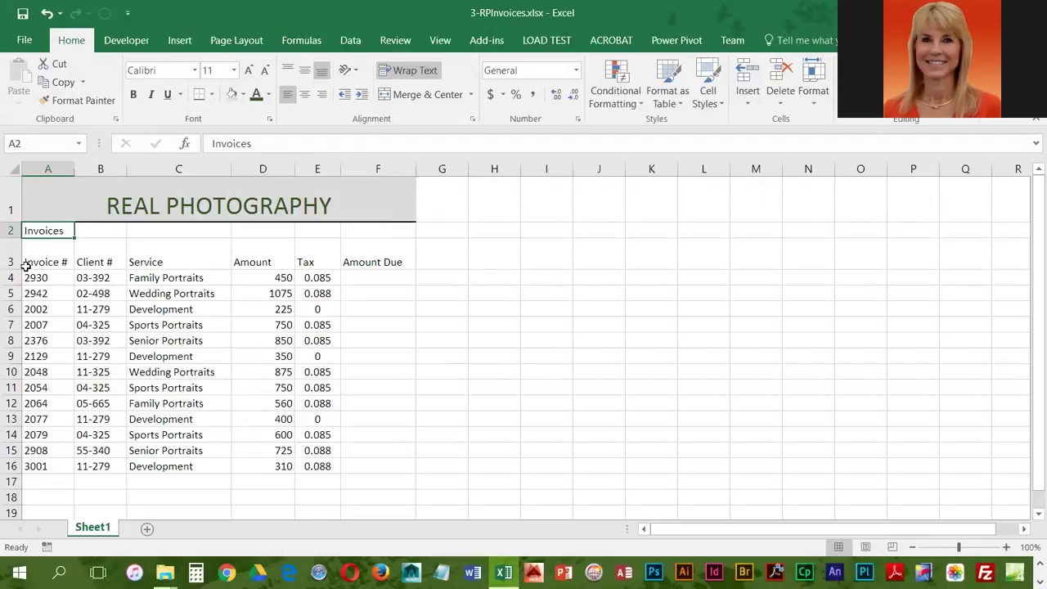
Step: Make row 2 taller and merge and center the Invoices title across A2:F2
{"action": "left_click_drag", "start_coordinate": [15, 236], "coordinate": [20, 246]}
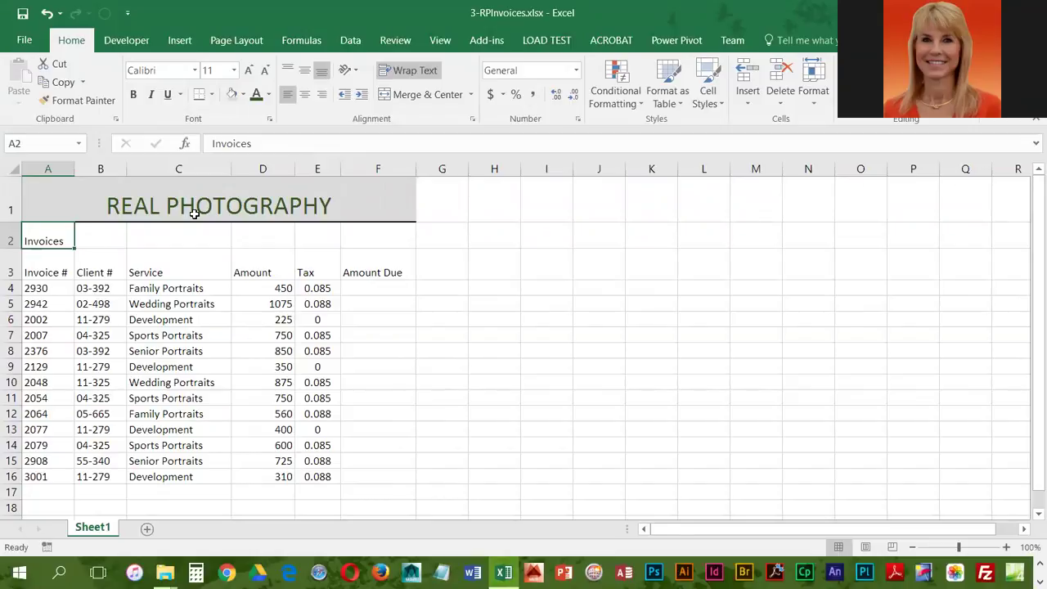
{"action": "left_click_drag", "start_coordinate": [51, 235], "coordinate": [377, 241]}
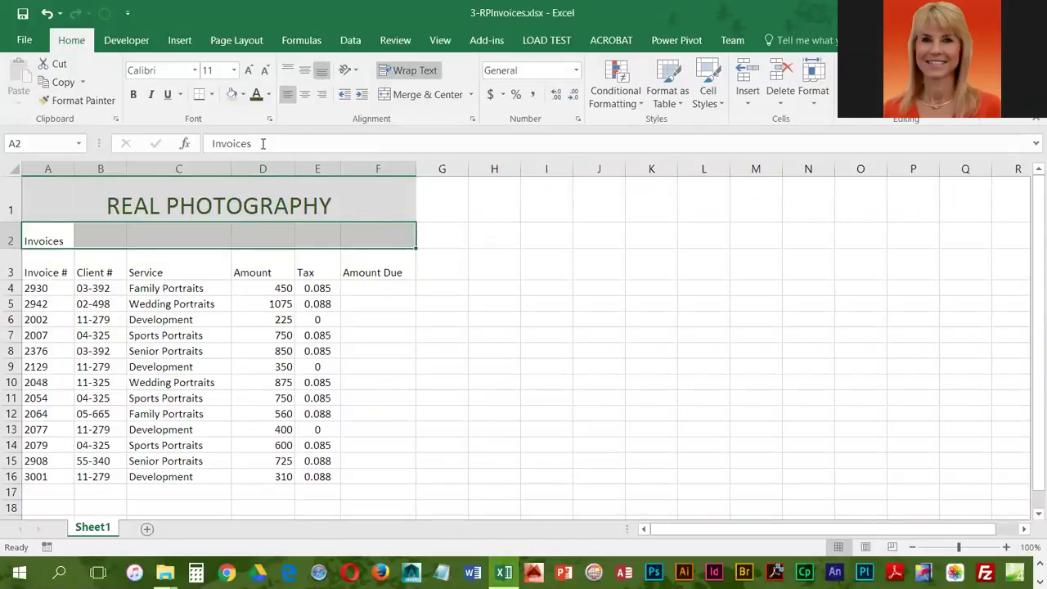
{"action": "left_click", "coordinate": [417, 95]}
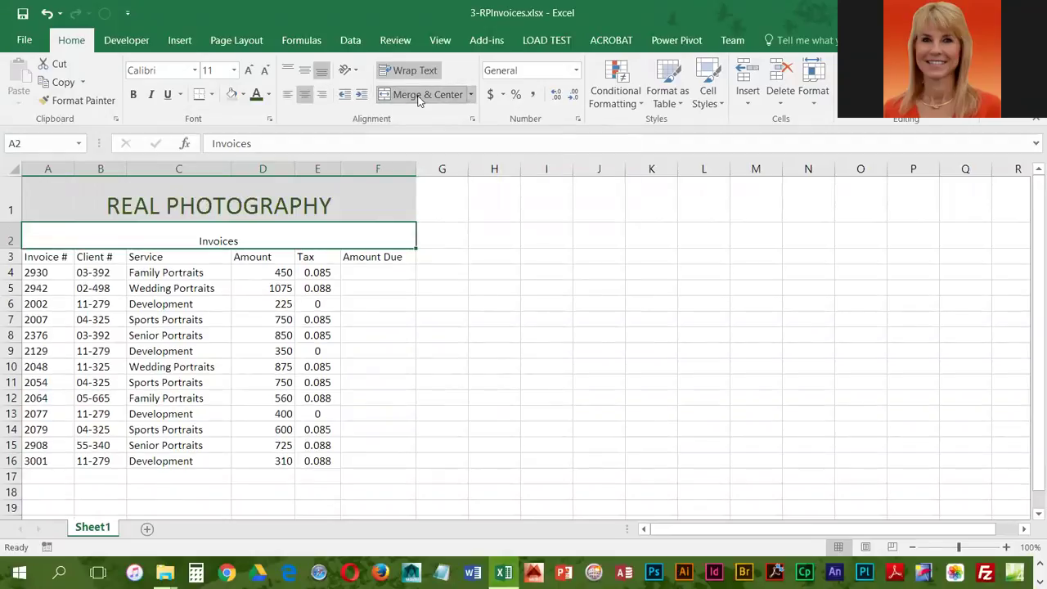
Step: Set the font size of the Invoices title in row 2 to 18
{"action": "left_click", "coordinate": [219, 69]}
{"action": "type", "text": "18"}
{"action": "key", "text": "Return"}
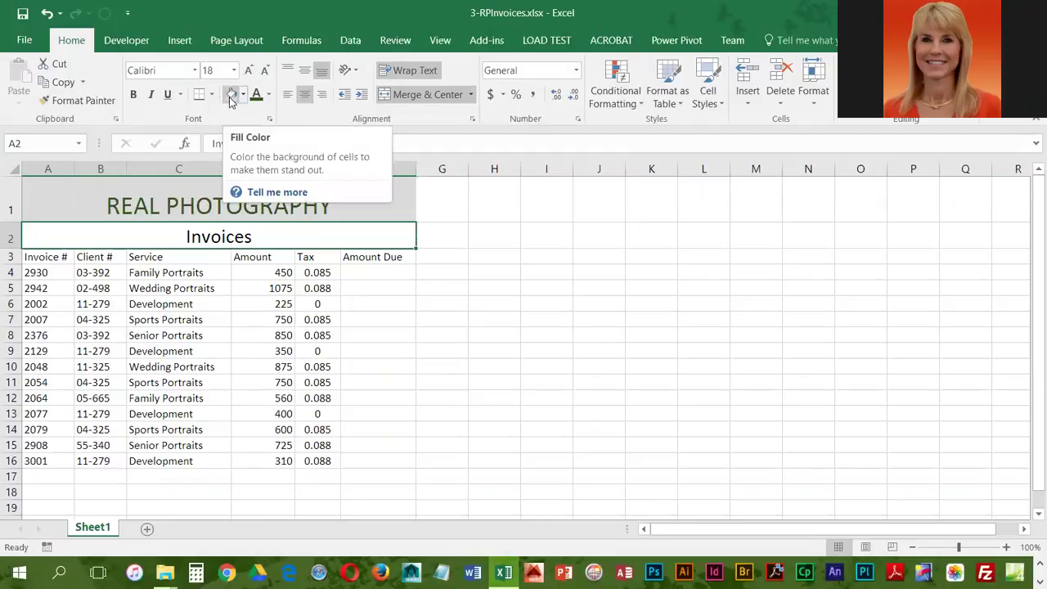
Step: Apply the same light gray fill and a bottom border to the merged Invoices title cell
{"action": "left_click", "coordinate": [231, 96]}
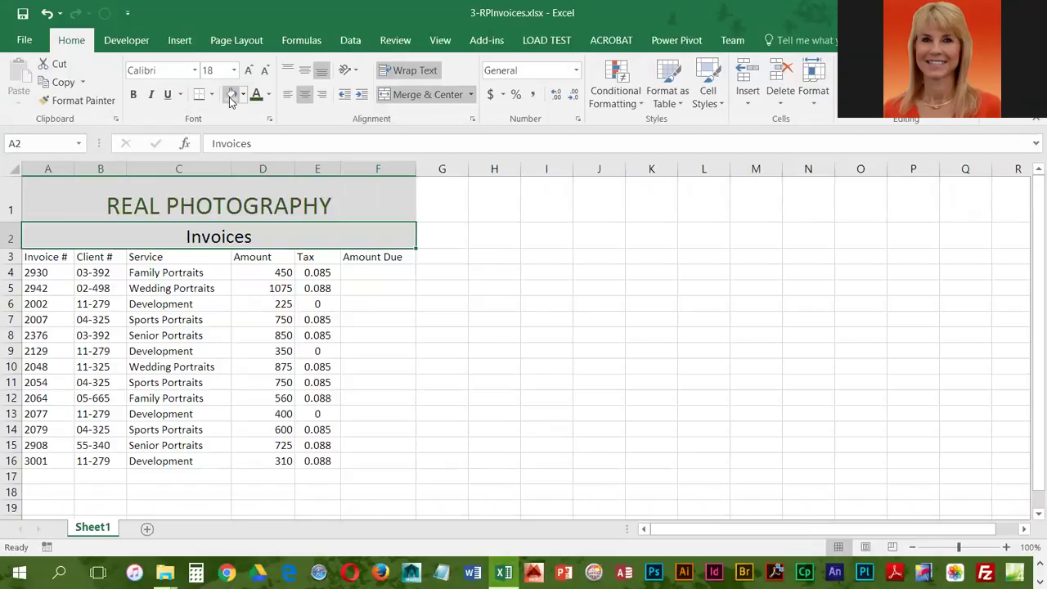
{"action": "left_click", "coordinate": [212, 95]}
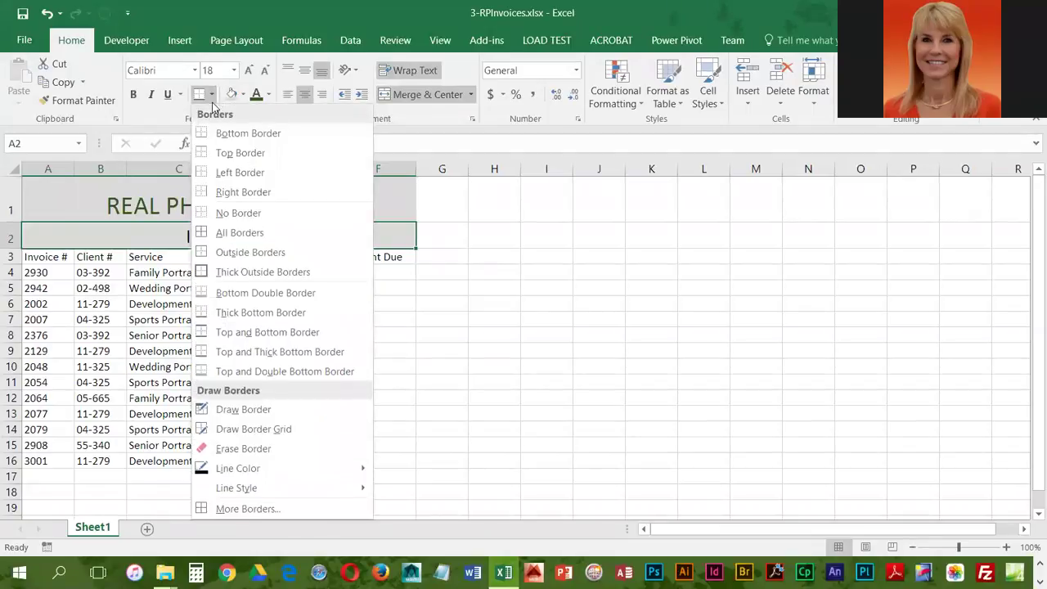
{"action": "left_click", "coordinate": [213, 132]}
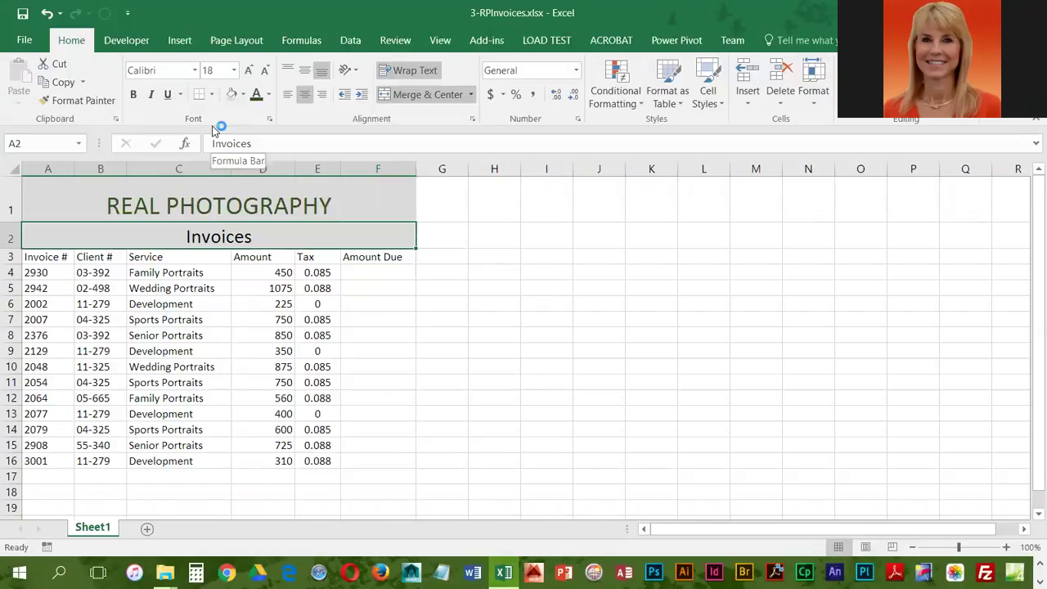
Step: Make row 3 slightly taller, and bold and center the column headings in A3:F3
{"action": "left_click_drag", "start_coordinate": [65, 259], "coordinate": [377, 256]}
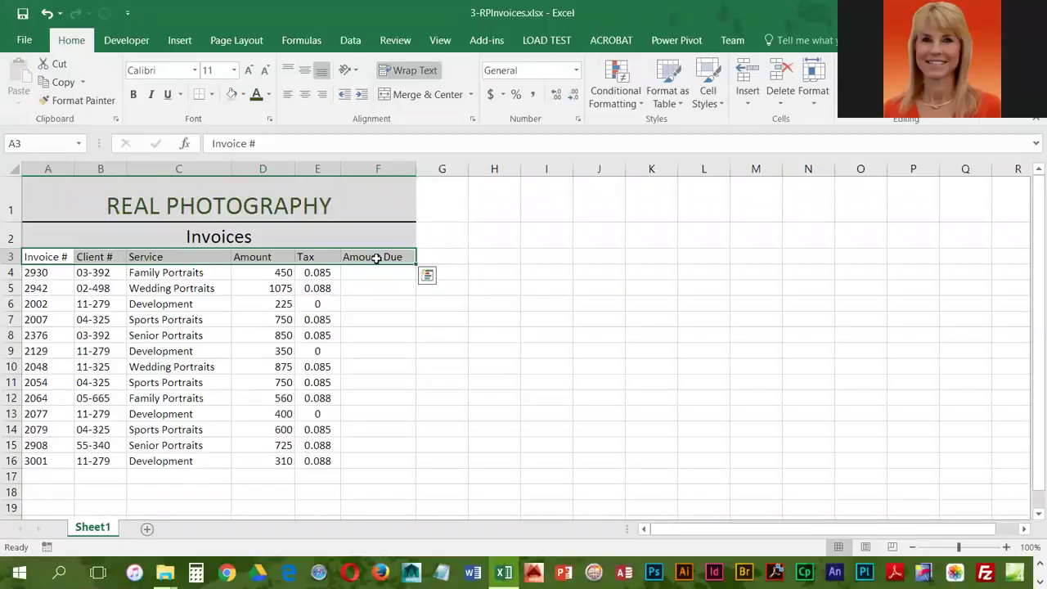
{"action": "left_click_drag", "start_coordinate": [15, 264], "coordinate": [18, 270]}
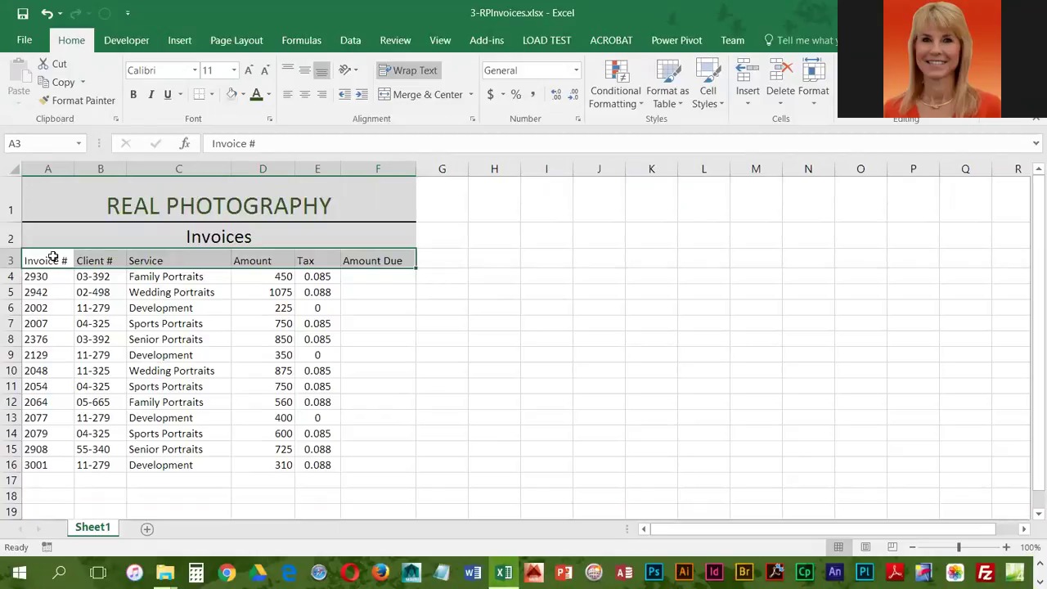
{"action": "left_click", "coordinate": [133, 94]}
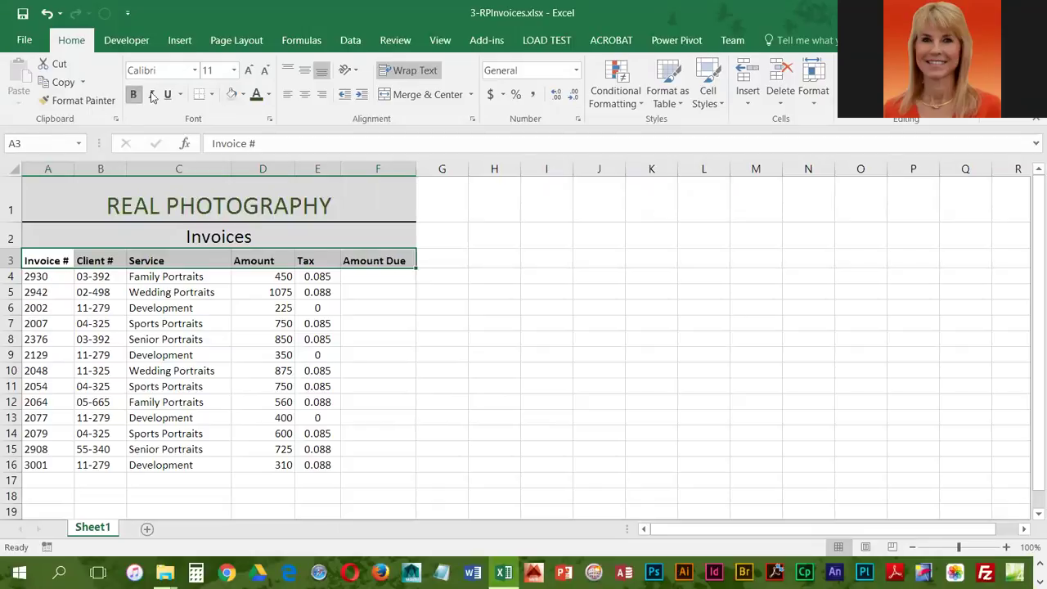
{"action": "left_click", "coordinate": [305, 96]}
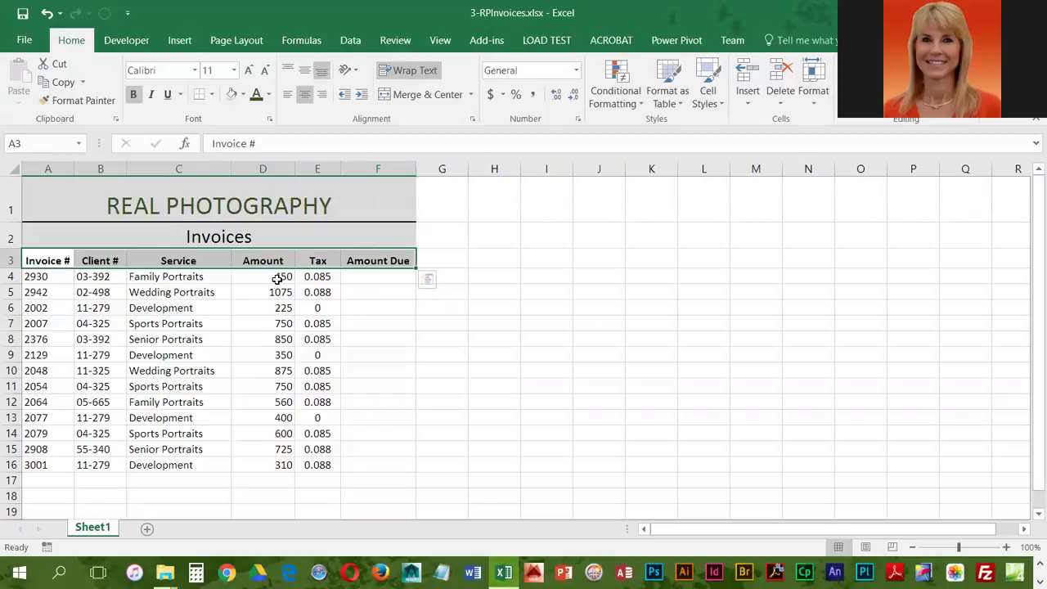
Step: Format the tax rates in E4:E16 as percentages with one decimal place
{"action": "left_click_drag", "start_coordinate": [313, 279], "coordinate": [325, 466]}
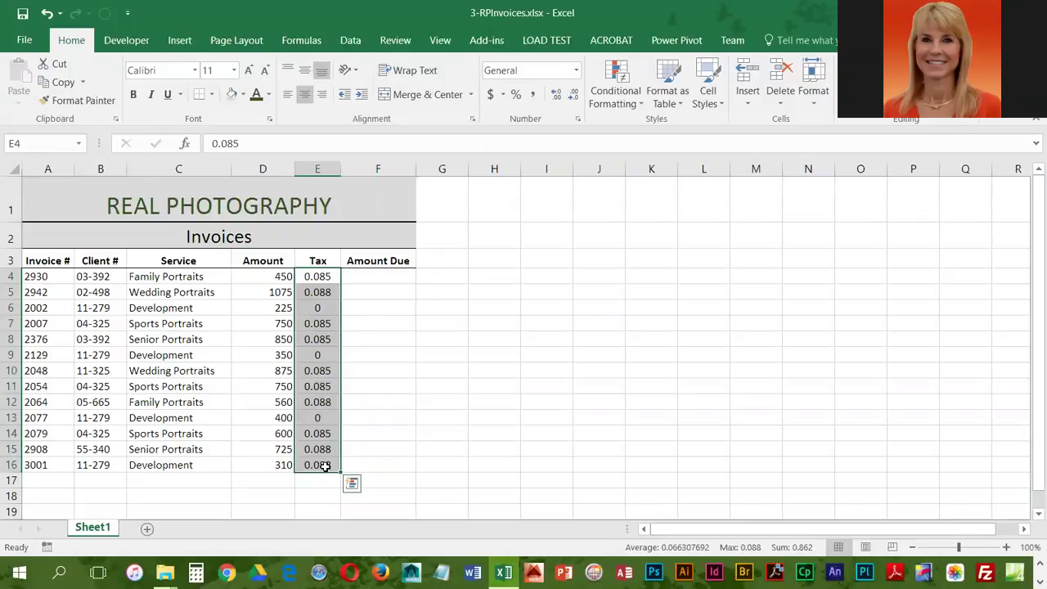
{"action": "left_click", "coordinate": [515, 95]}
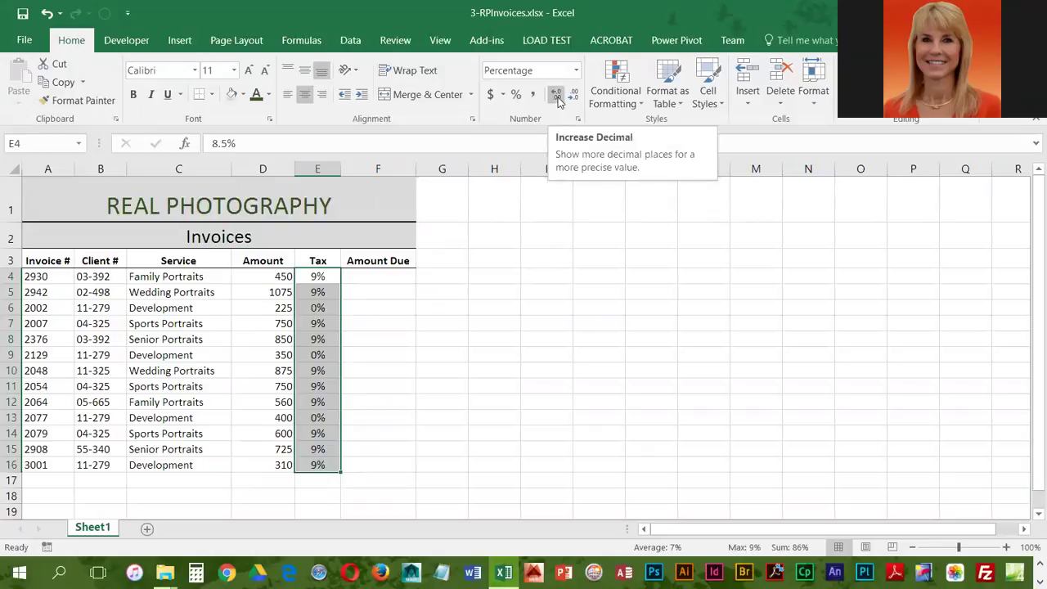
{"action": "left_click", "coordinate": [556, 95]}
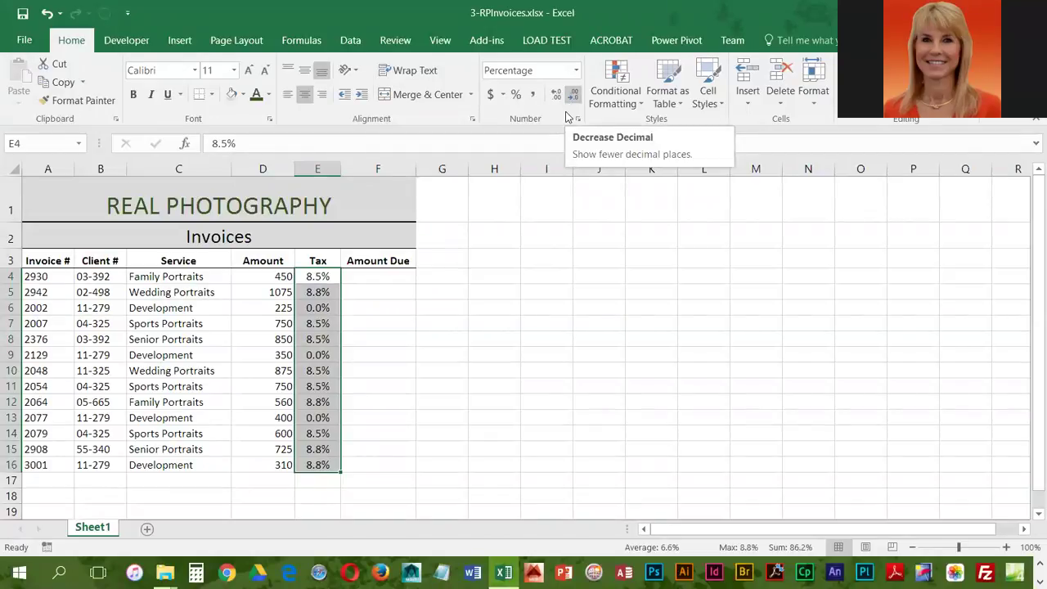
Step: Format the invoice and client numbers in A4:B16 as Text, center them, and save the workbook
{"action": "left_click_drag", "start_coordinate": [60, 276], "coordinate": [117, 467]}
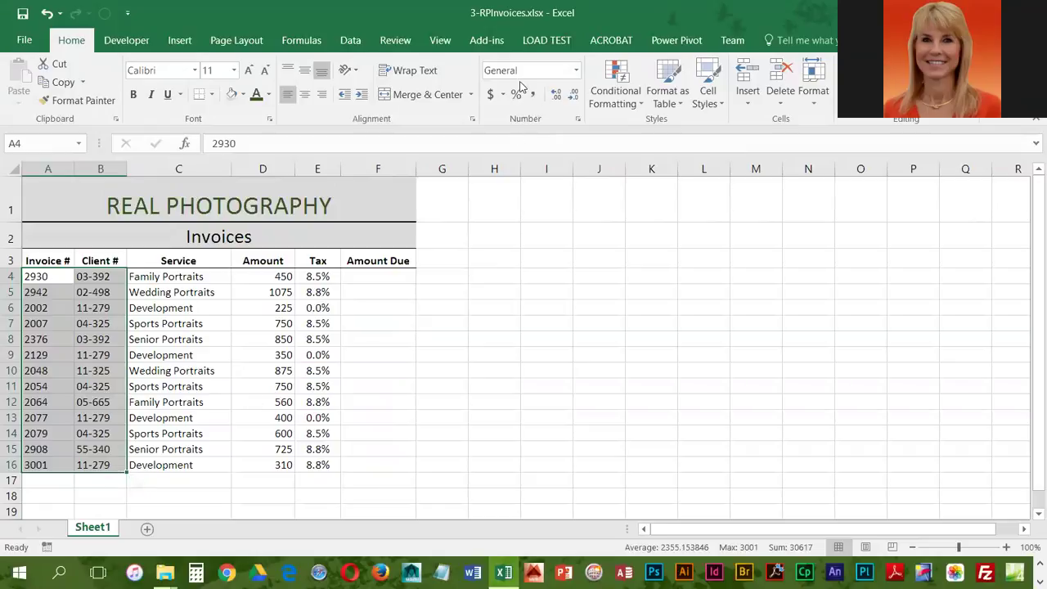
{"action": "left_click", "coordinate": [577, 73]}
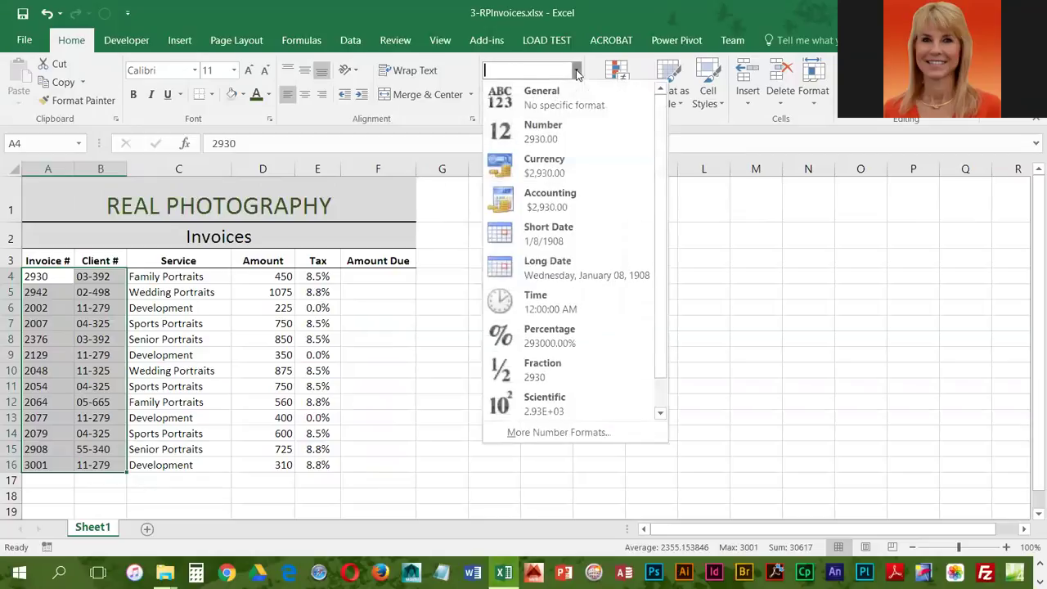
{"action": "scroll", "coordinate": [557, 398], "scroll_direction": "down", "scroll_amount": 1}
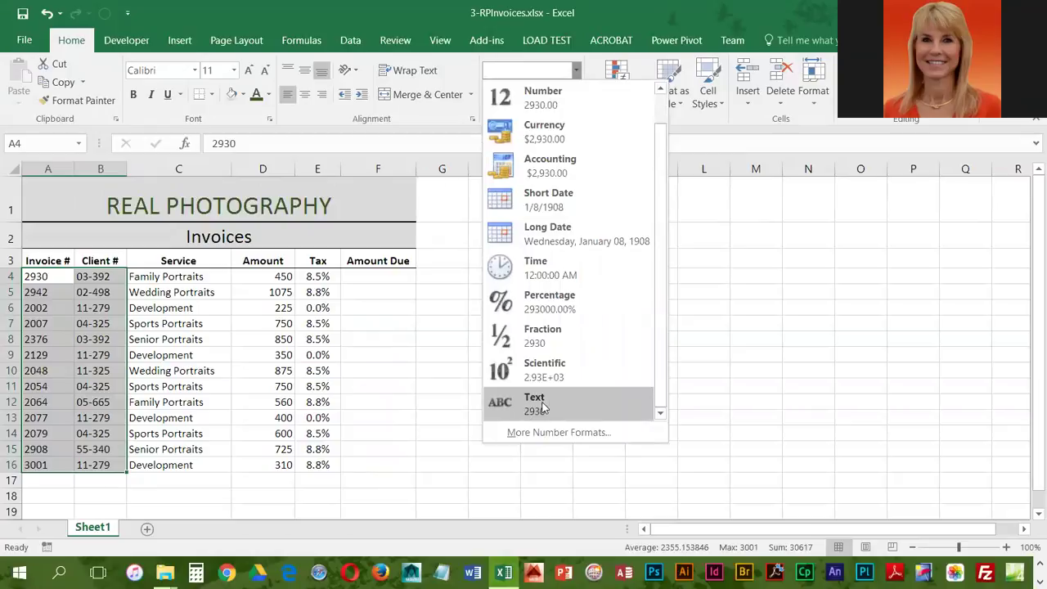
{"action": "left_click", "coordinate": [542, 407]}
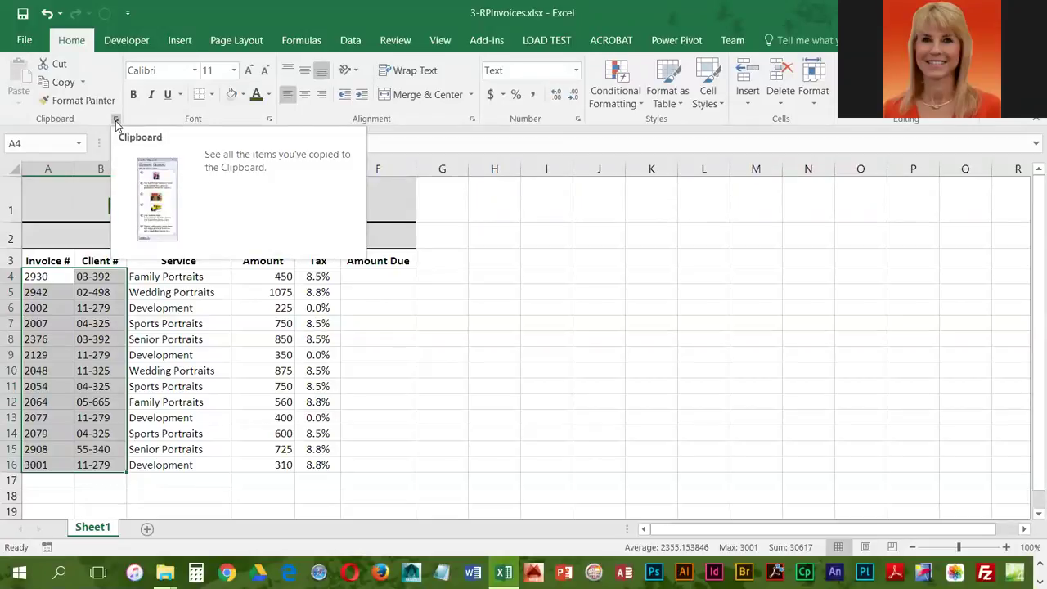
{"action": "left_click", "coordinate": [303, 95]}
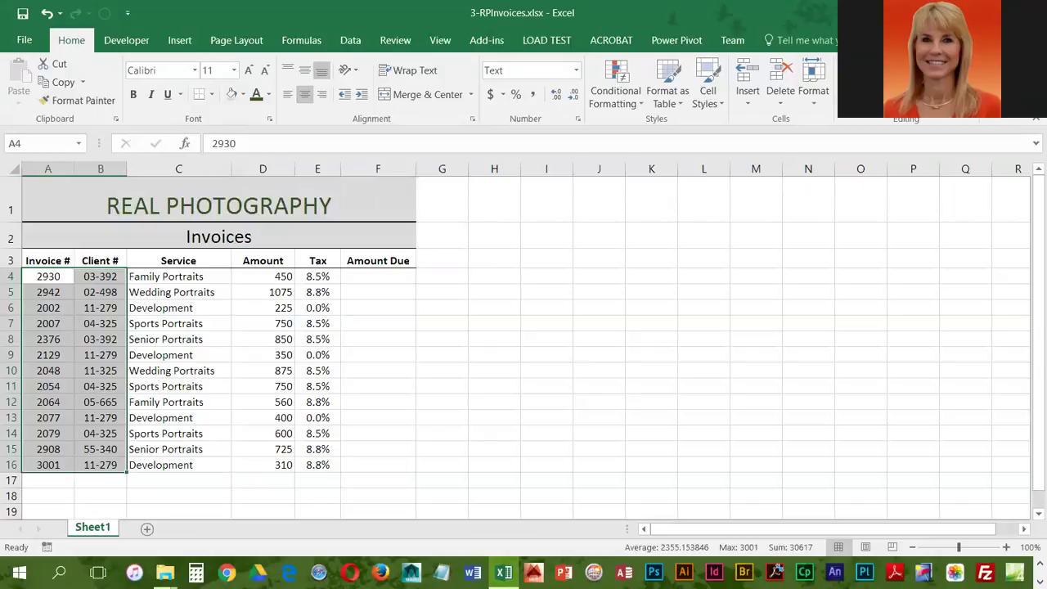
{"action": "left_click", "coordinate": [23, 14]}
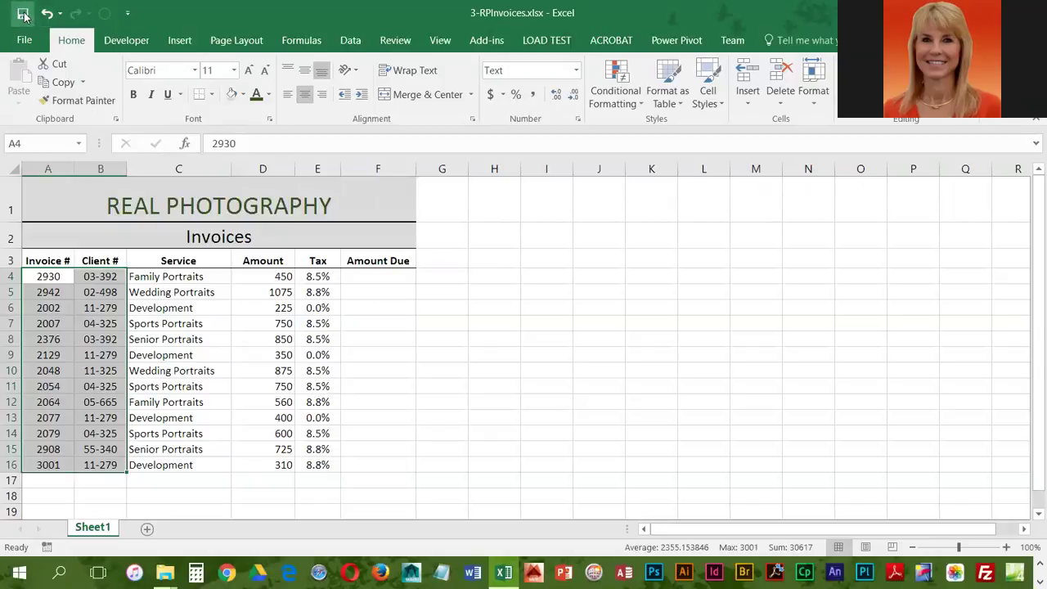